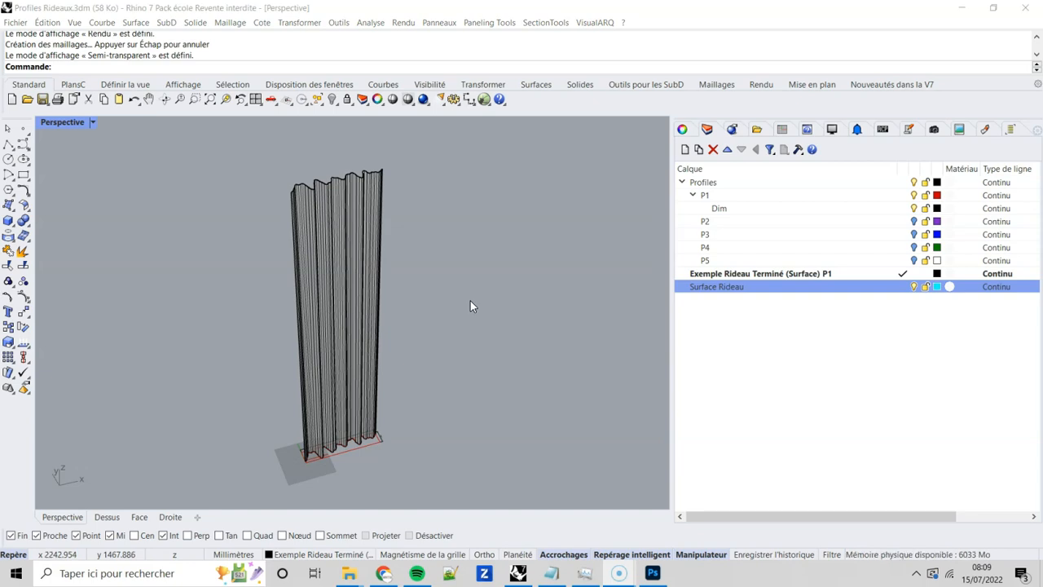
Make Surface Rideau the current layer and hide the Exemple Rideau Terminé (Surface) P1 layer
left_click(435, 389)
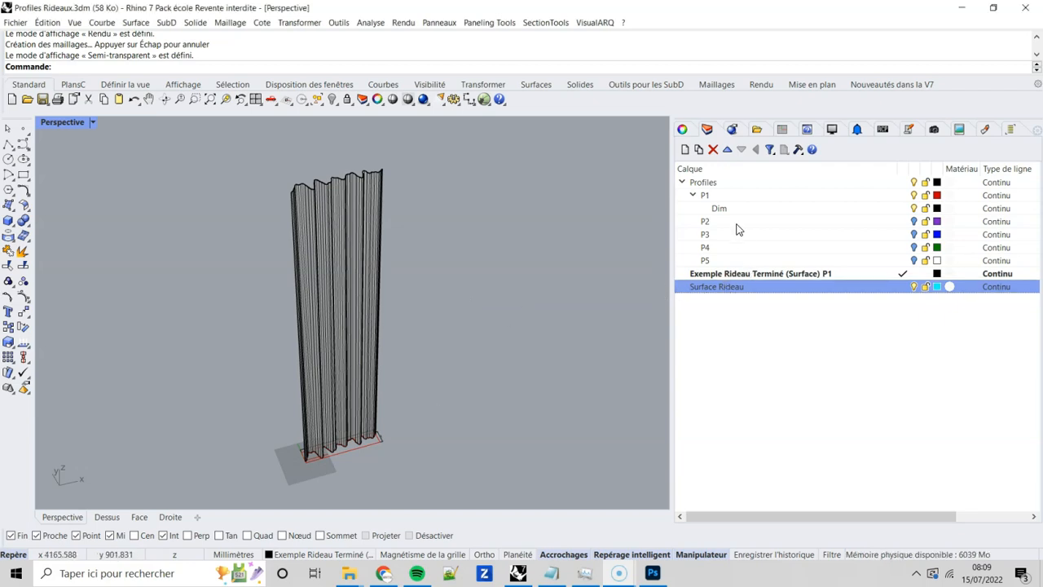
left_click(903, 287)
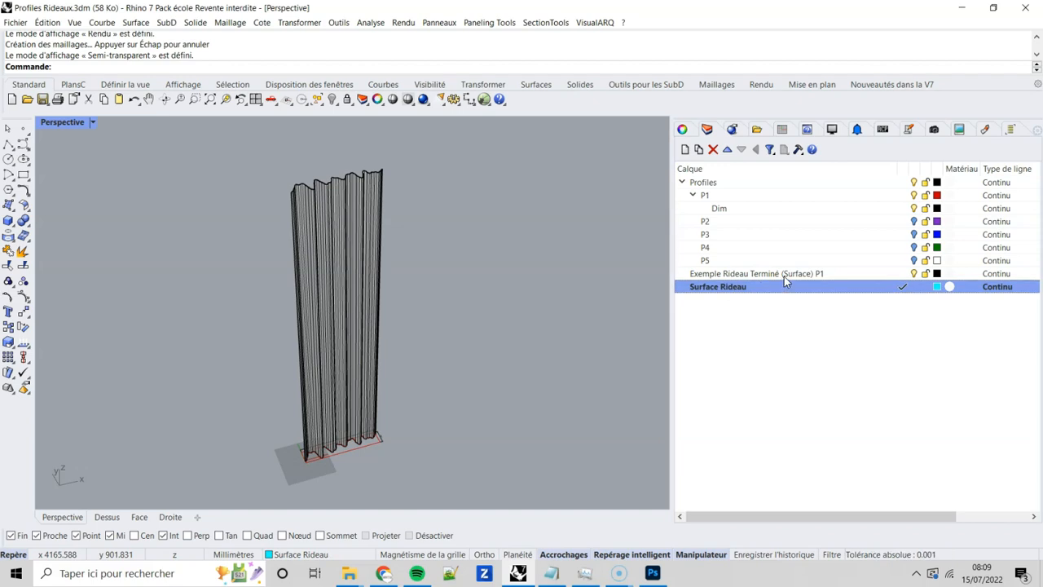
left_click(913, 275)
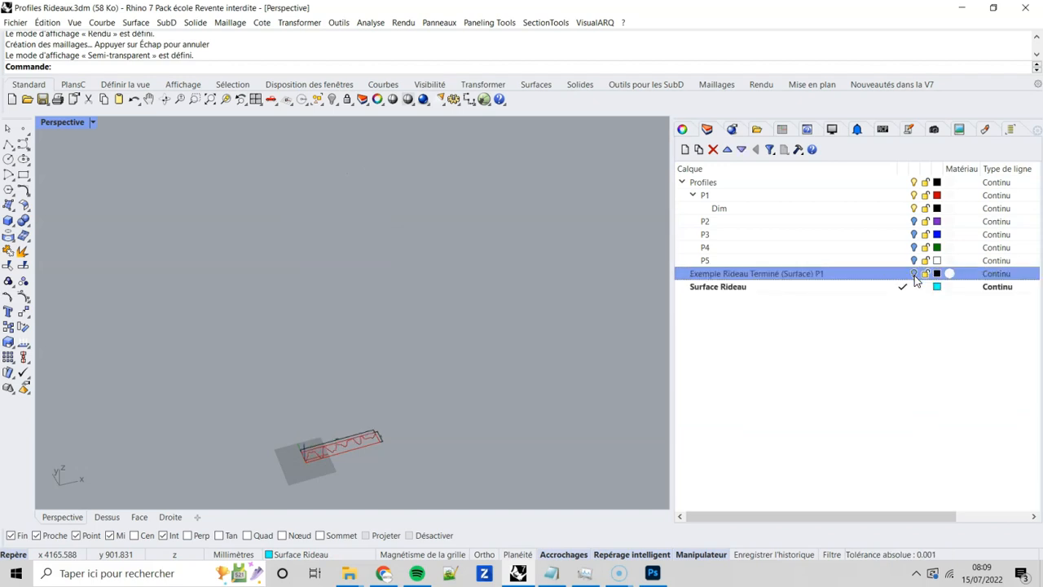
Show profile layers P2 to P5 to compare their curves with P1, and hide all four again
right_click_drag(325, 443, 338, 360)
scroll(338, 360, "up", 6)
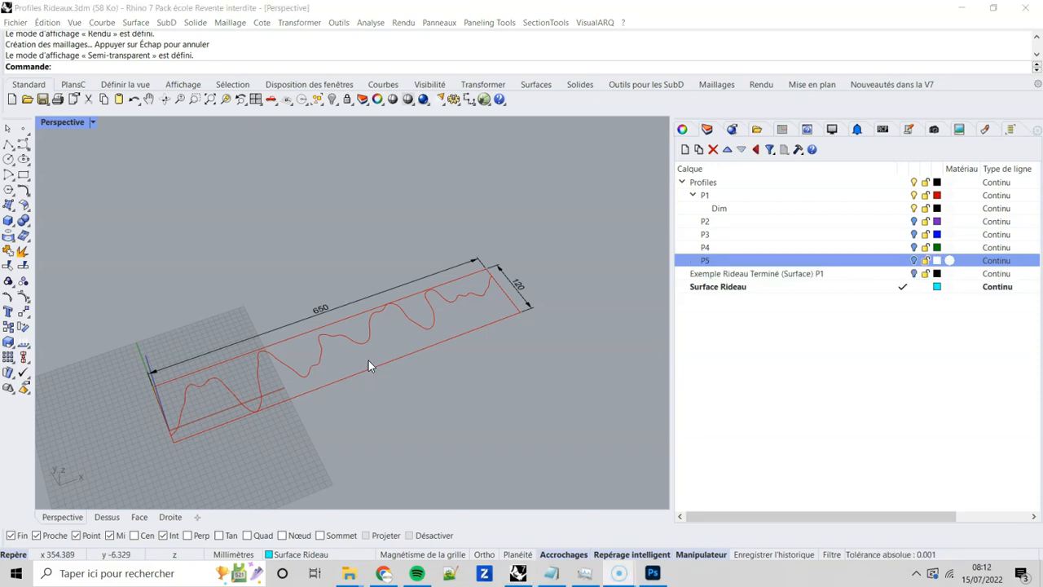
left_click(914, 222)
left_click(914, 234)
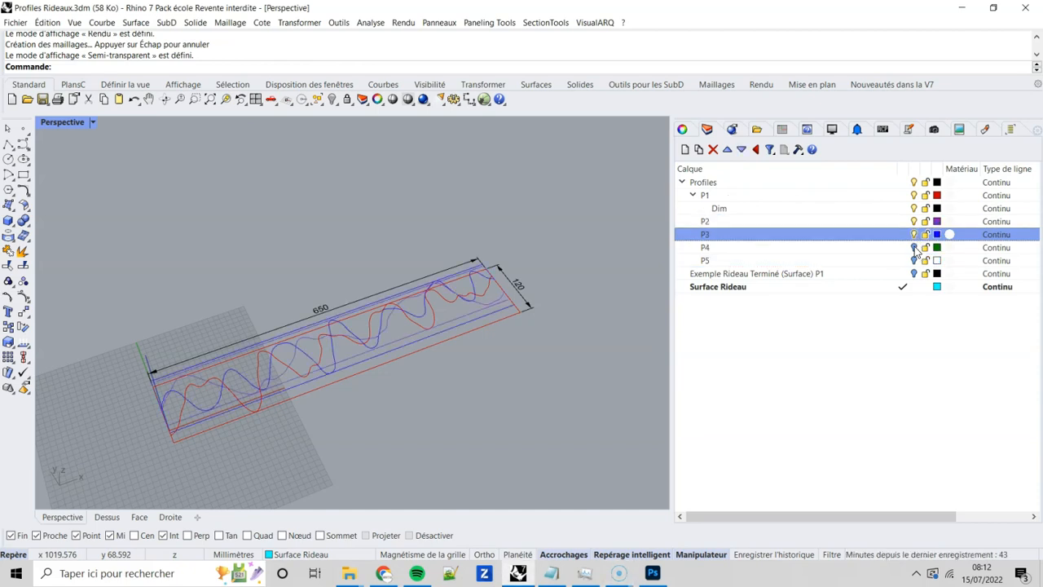
left_click(914, 248)
left_click(913, 261)
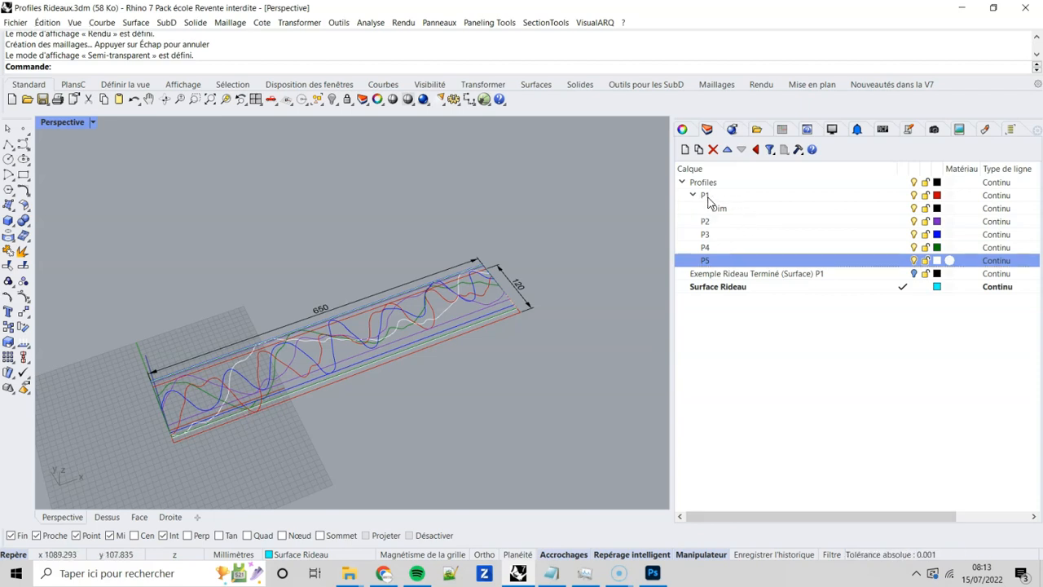
left_click(913, 221)
left_click(913, 234)
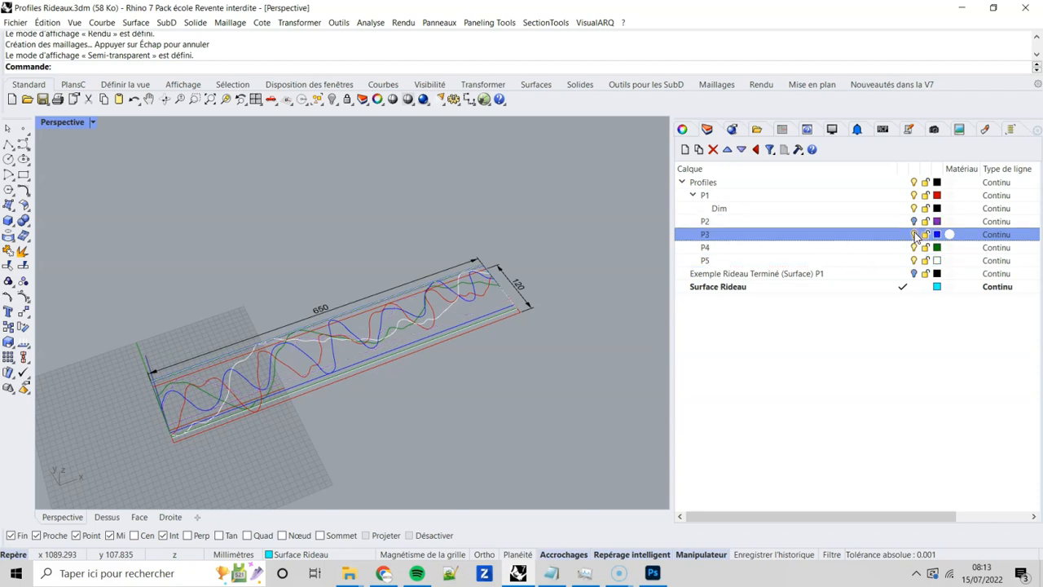
left_click(913, 247)
left_click(913, 260)
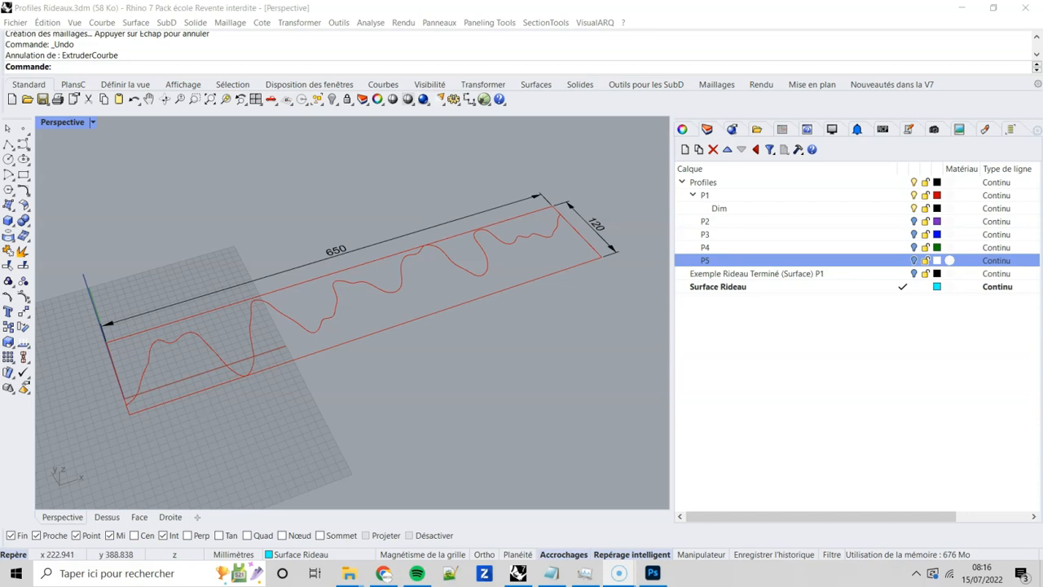
Extrude the wavy P1 profile curve straight up by 2500 mm as a surface
left_click(123, 24)
mouse_move(205, 188)
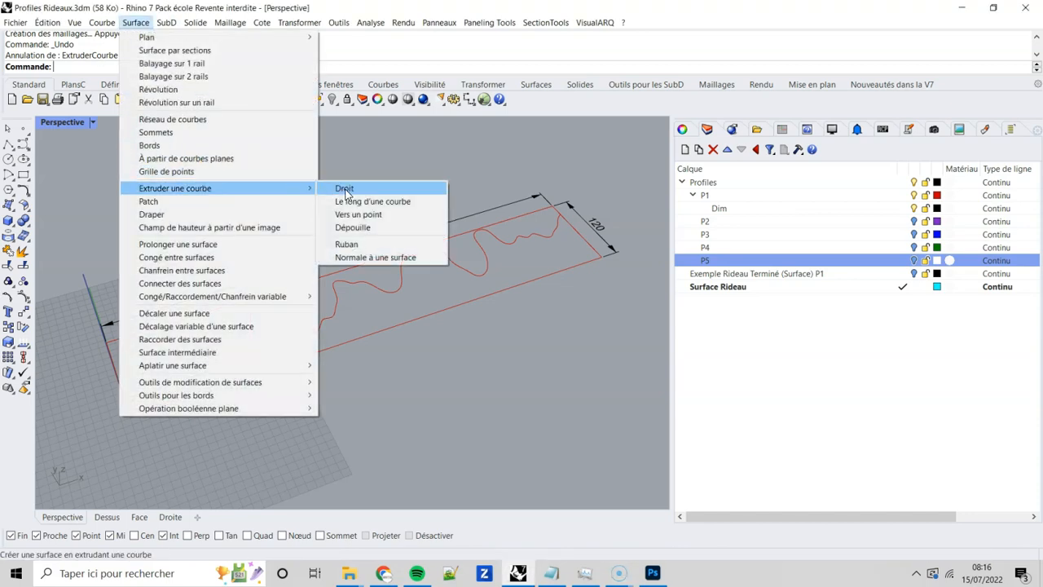
left_click(340, 188)
left_click(147, 360)
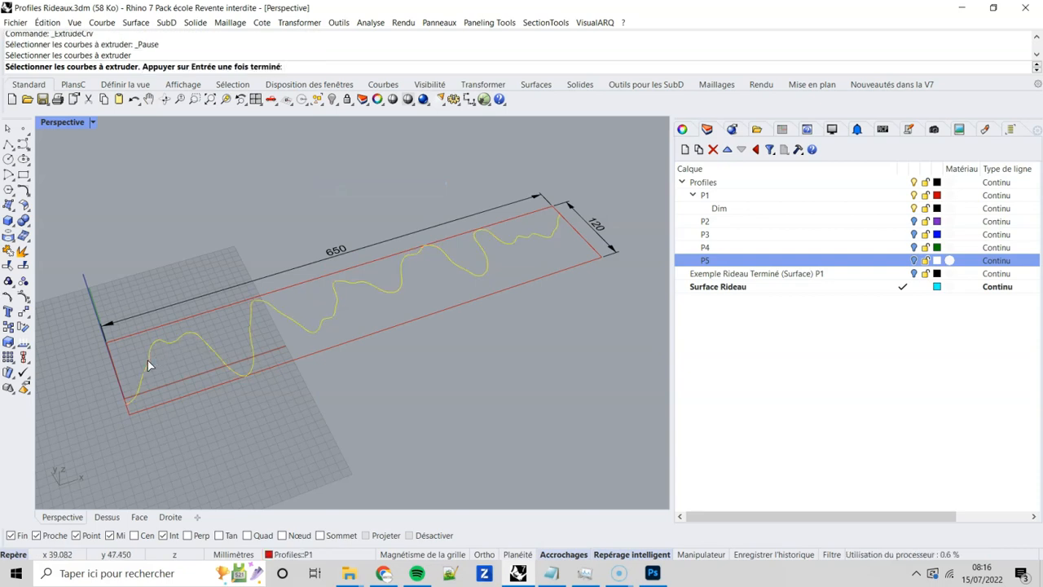
key("Return")
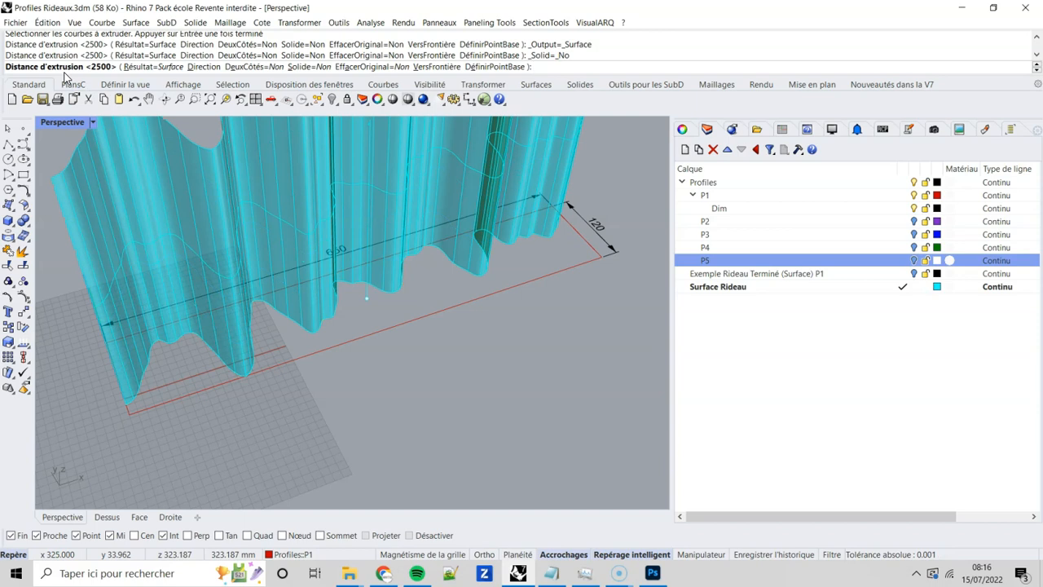
type("2500")
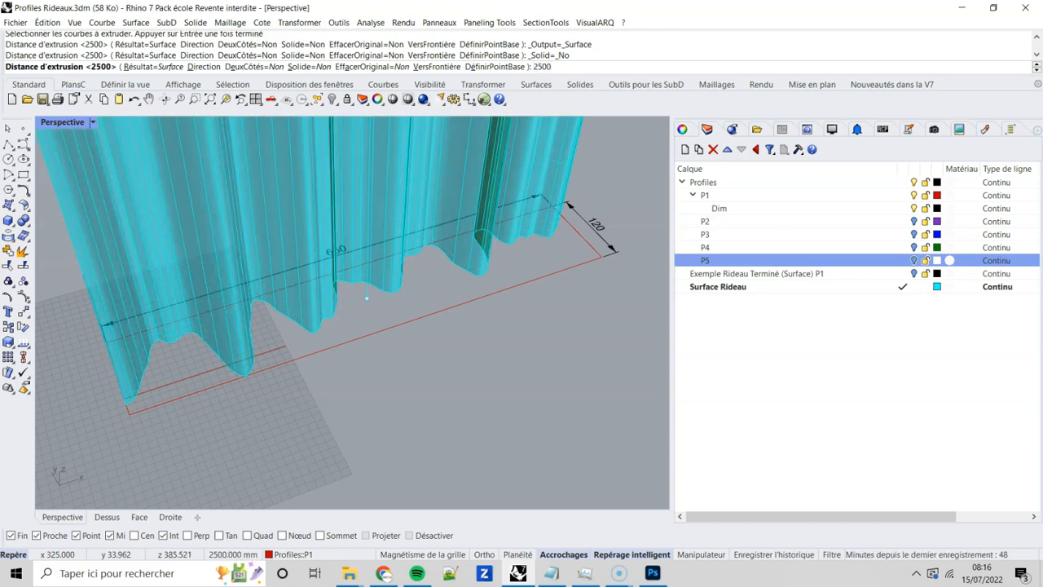
key("Return")
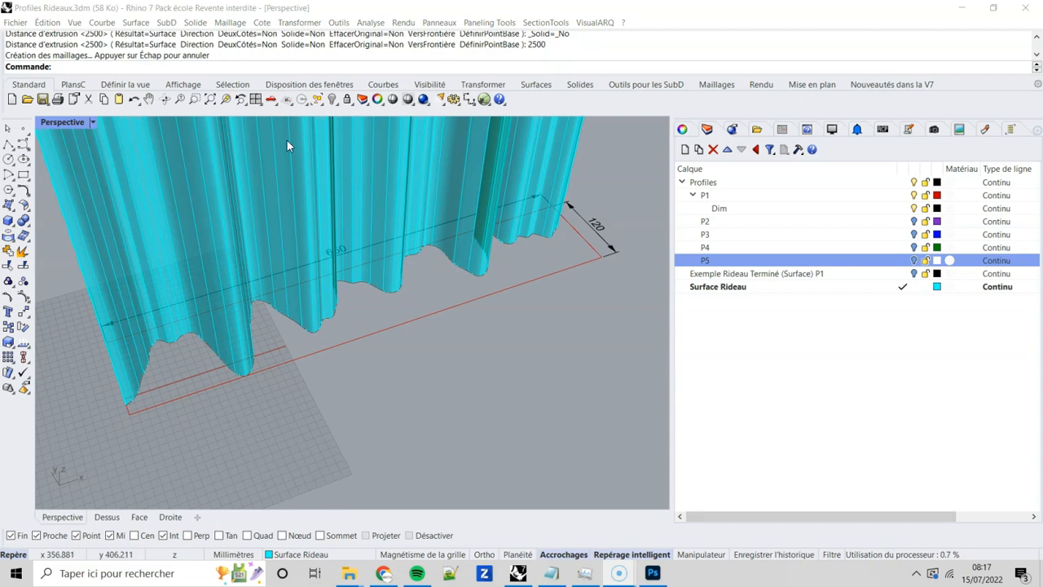
Delete the extruded curtain surface, keeping the P1 profile curve
left_click(211, 100)
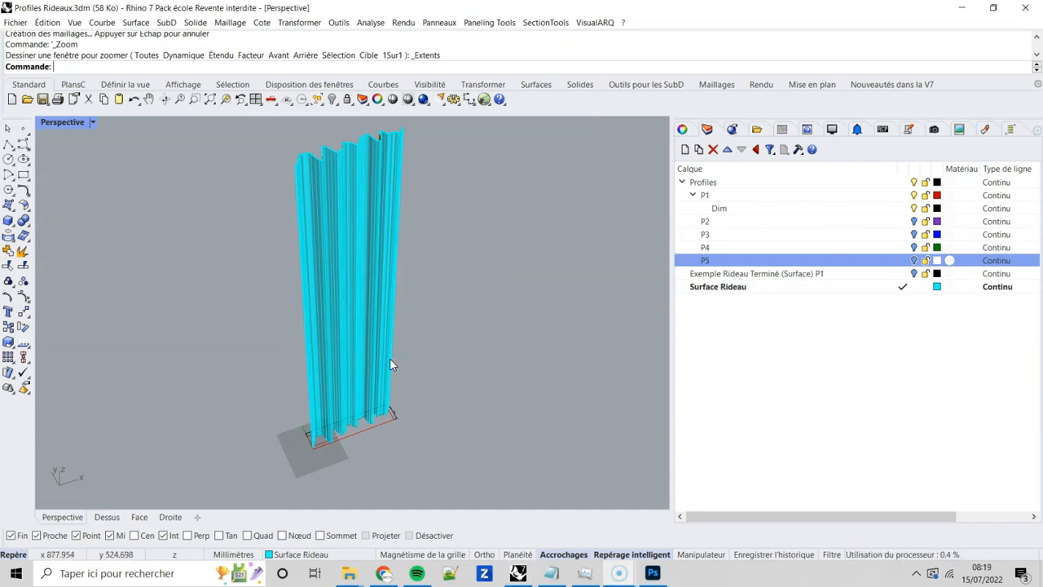
left_click(359, 285)
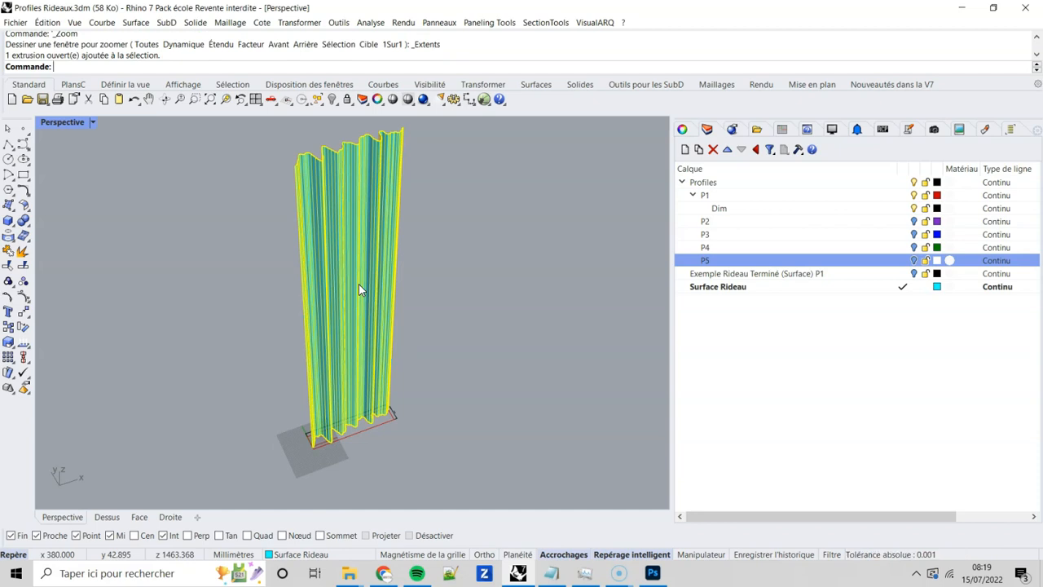
key("Delete")
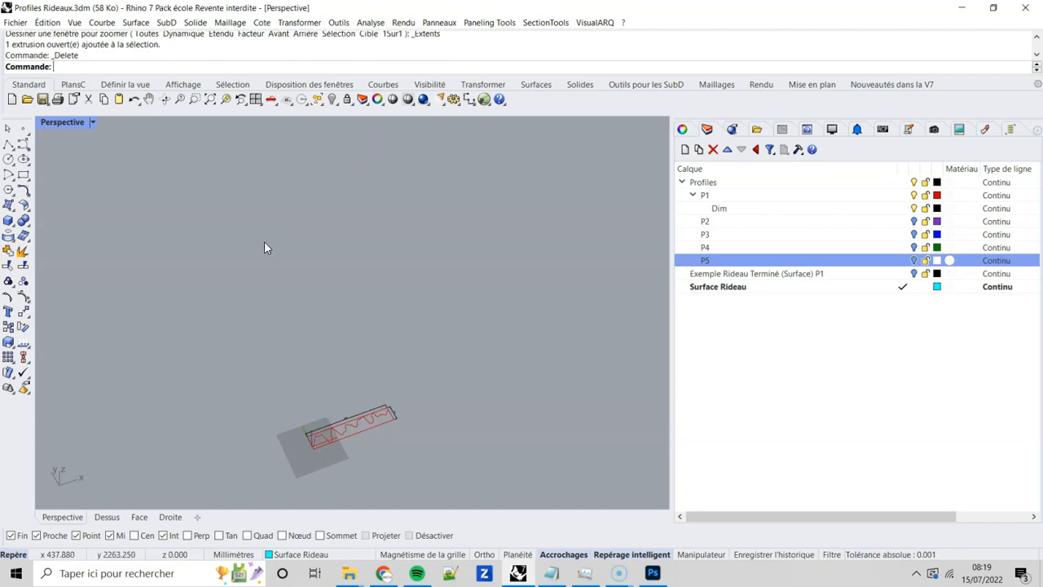
Enable the gumball and use it to extrude the wavy P1 curve 2500 mm vertically
left_click(194, 99)
left_click_drag(228, 383, 466, 486)
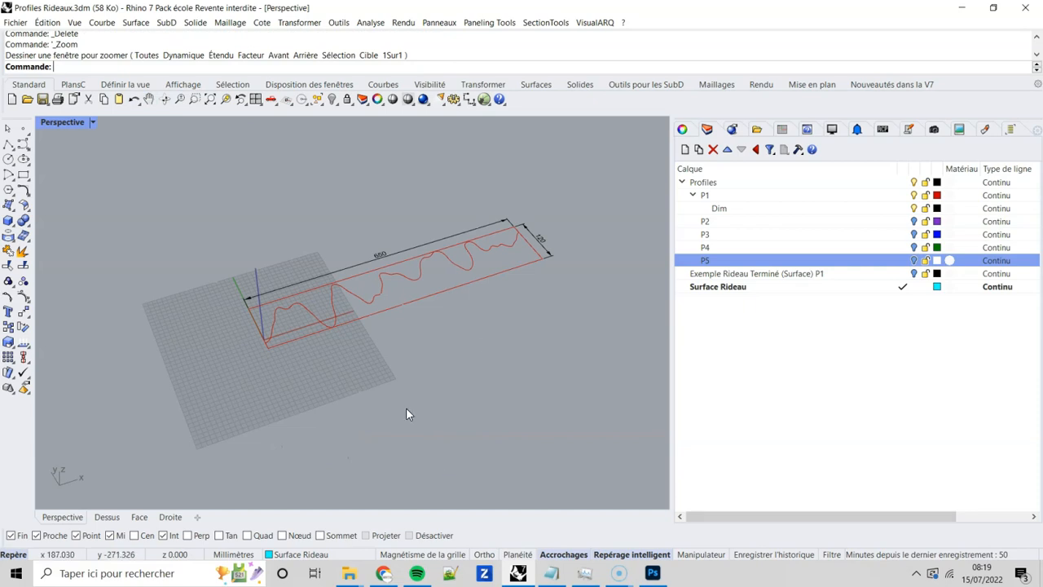
left_click(700, 554)
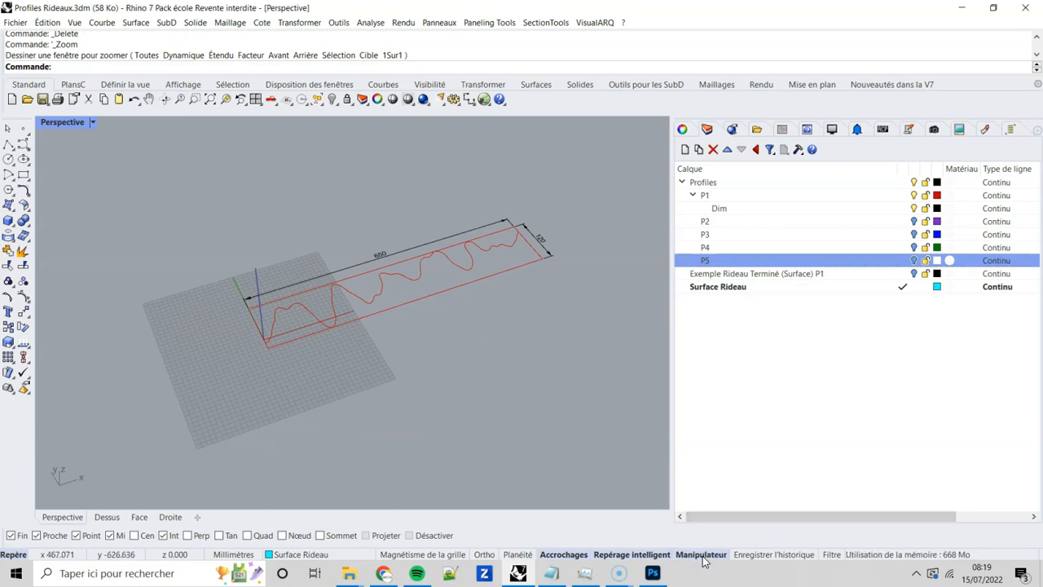
left_click(389, 286)
right_click_drag(467, 328, 372, 309)
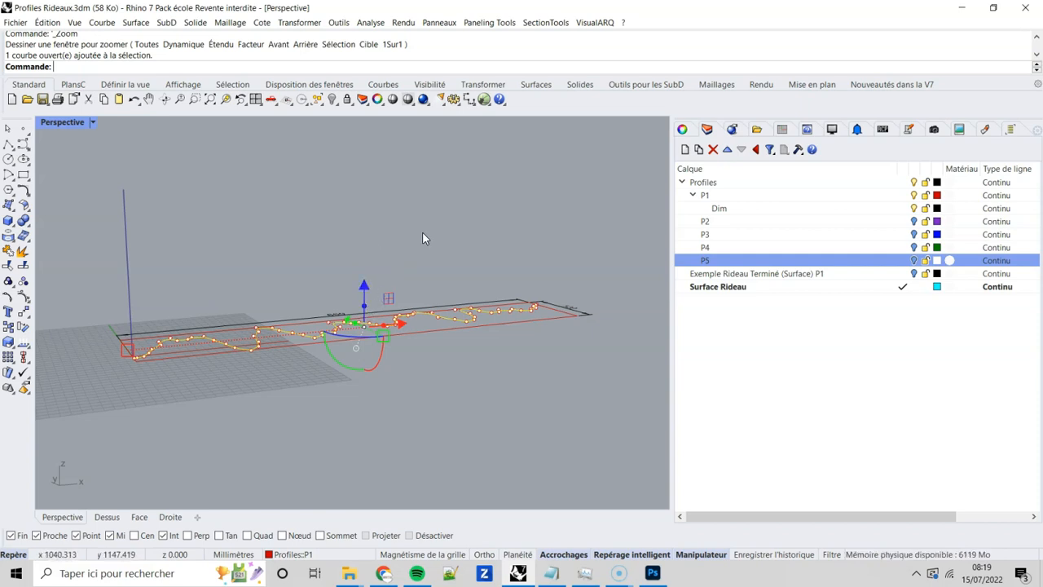
left_click(362, 307)
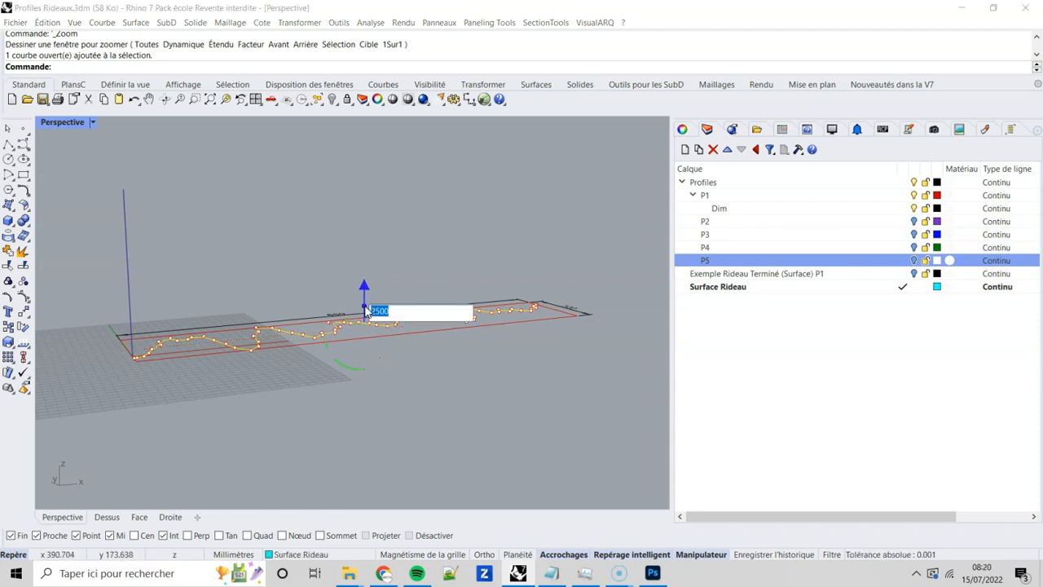
type("2500")
key("Return")
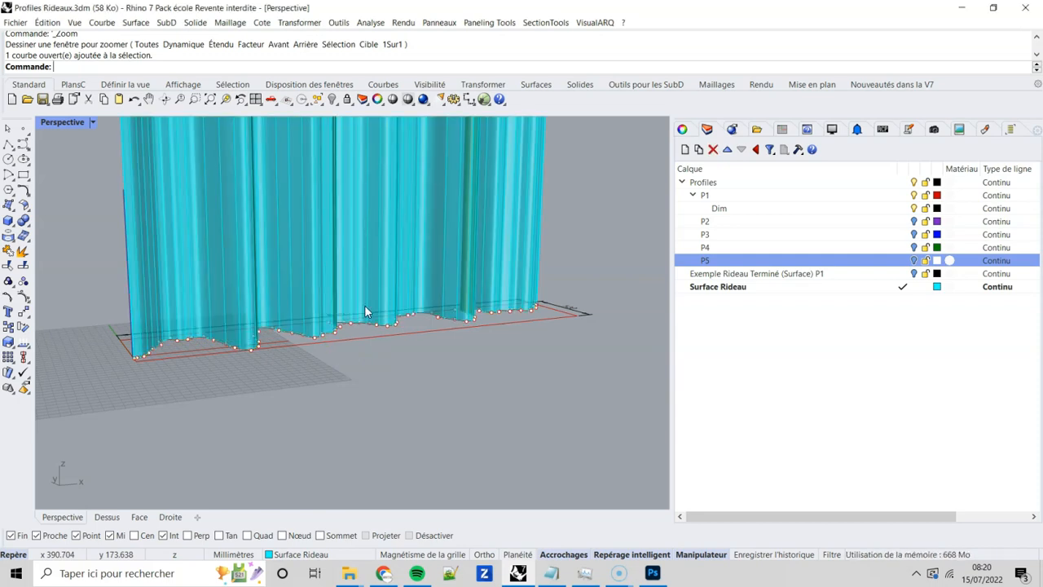
key("ctrl+z")
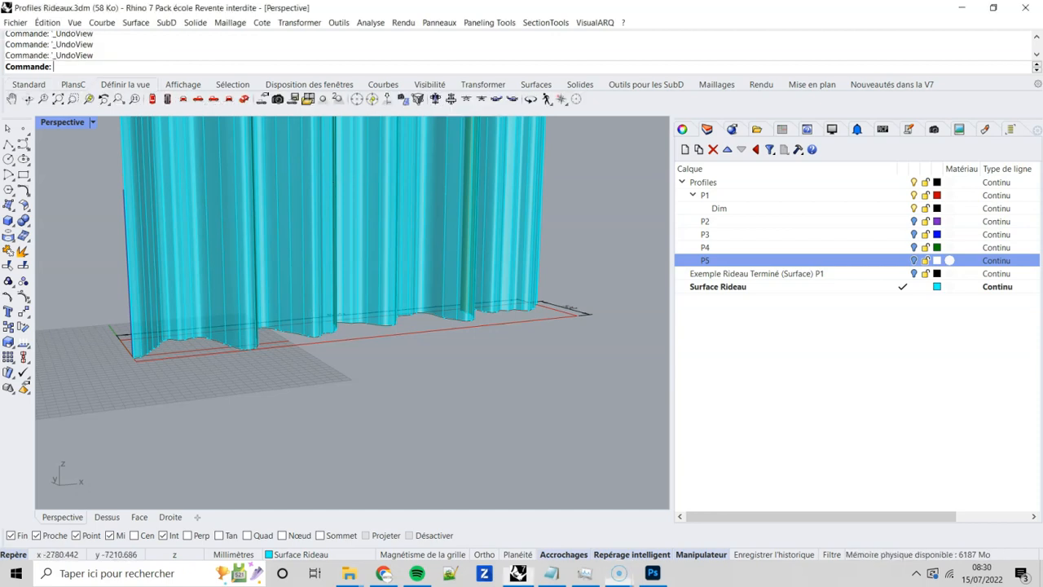
Offset the curtain surface by a distance of 1 mm with the solid option enabled
left_click(195, 22)
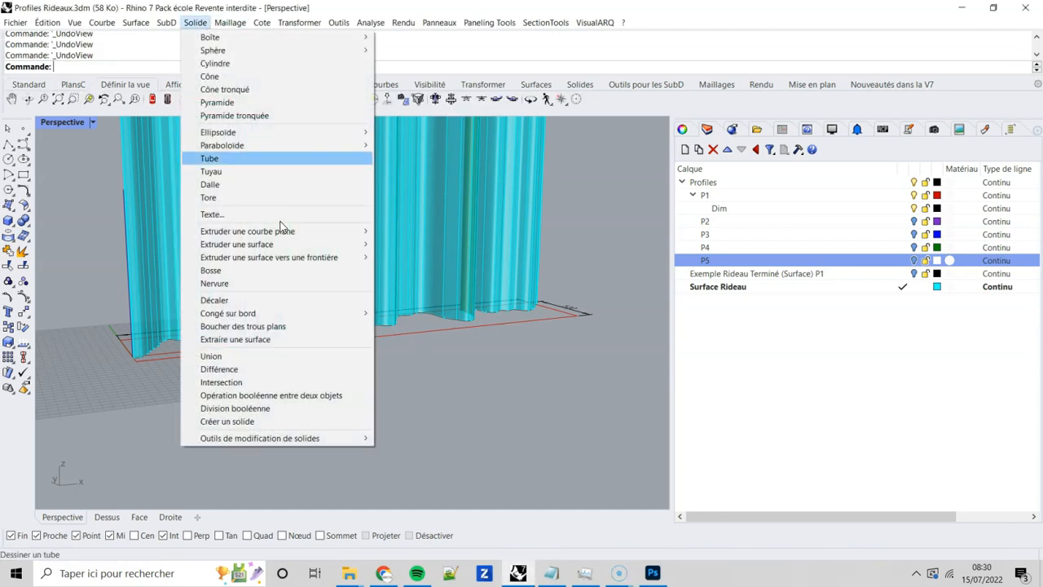
left_click(313, 304)
right_click_drag(221, 309, 233, 374)
scroll(234, 375, "up", 3)
left_click(163, 407)
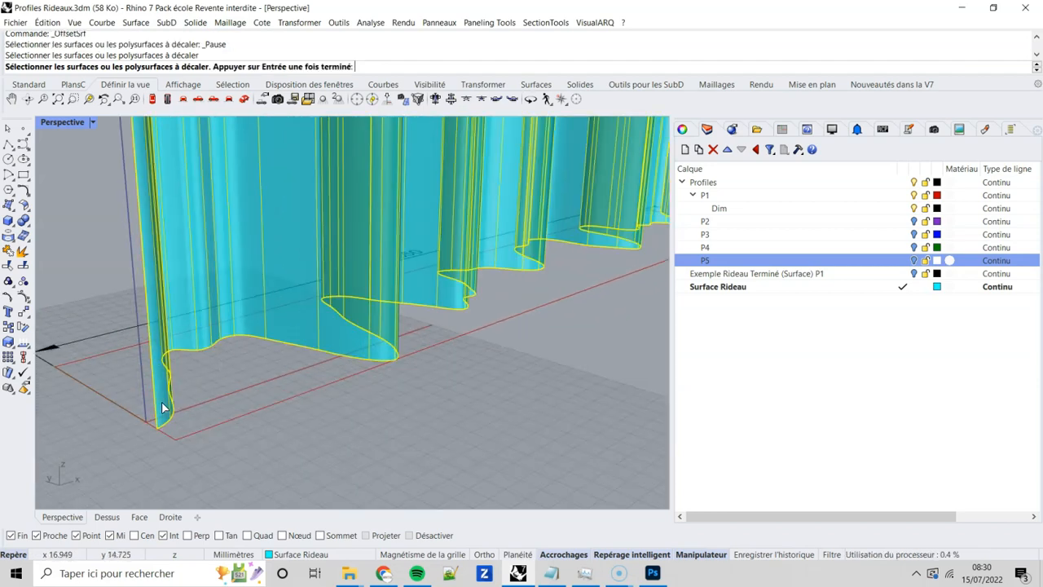
right_click(163, 407)
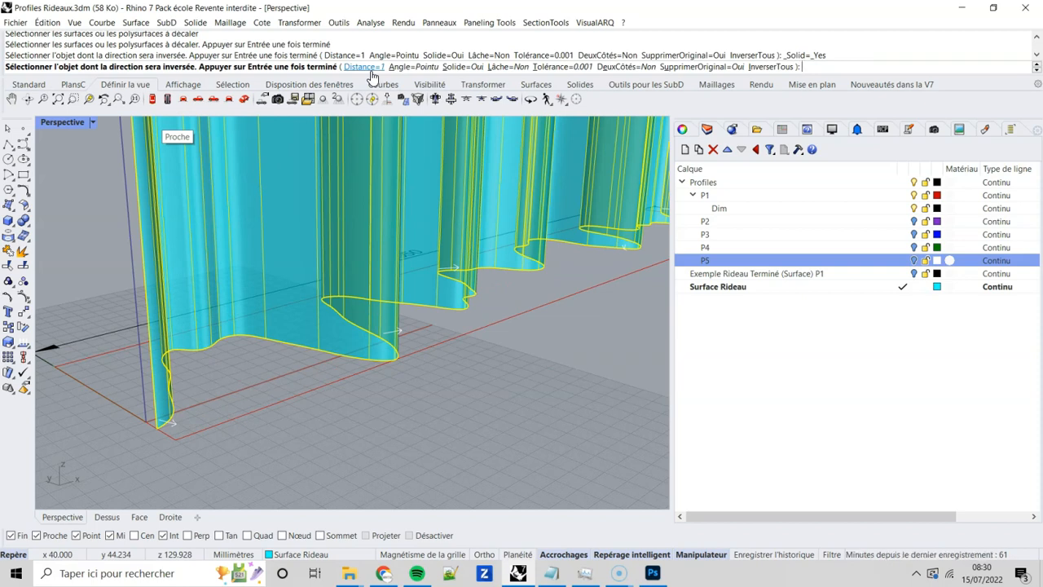
type("1")
key("Return")
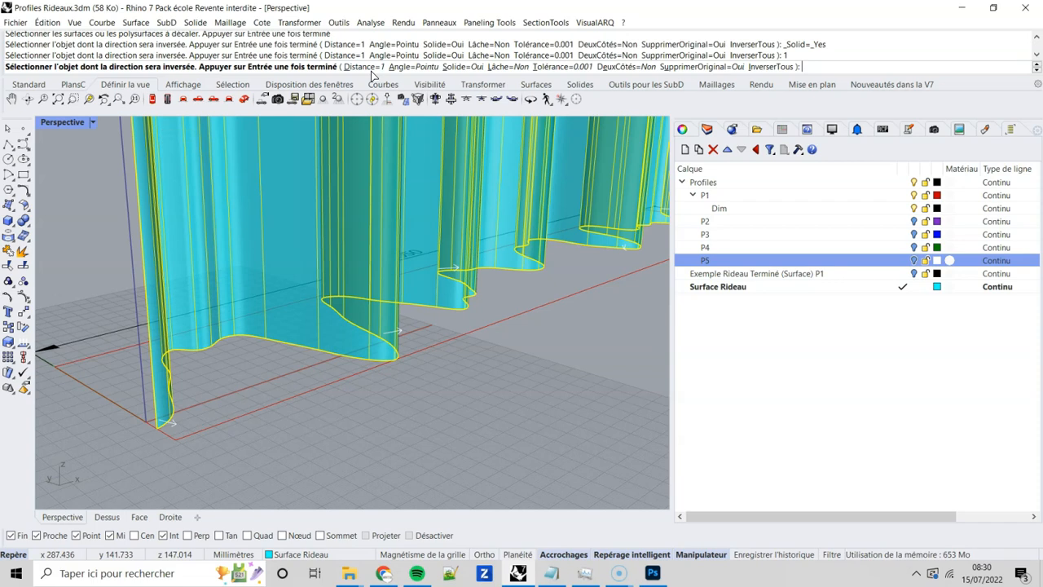
key("Return")
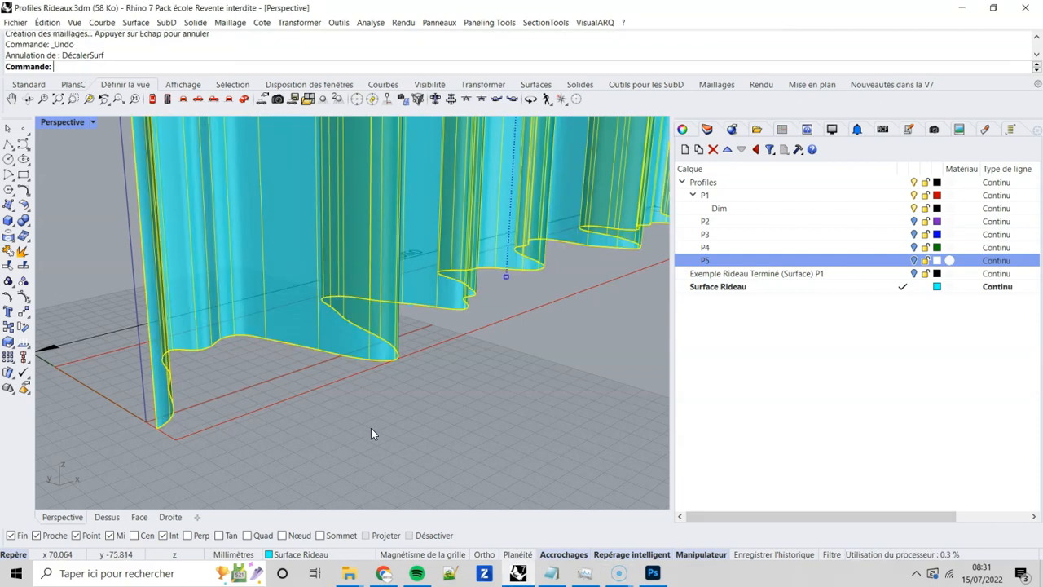
key("Home")
key("Home")
key("Home")
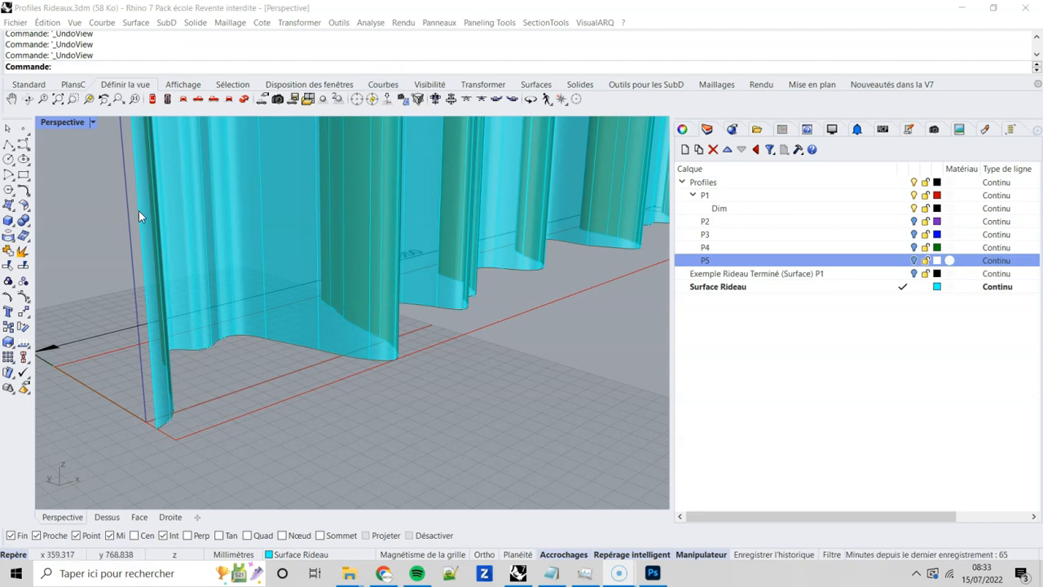
In the top view, mirror a copy of the curtain extrusion across the right edge of the 650 by 120 rectangle
double_click(63, 121)
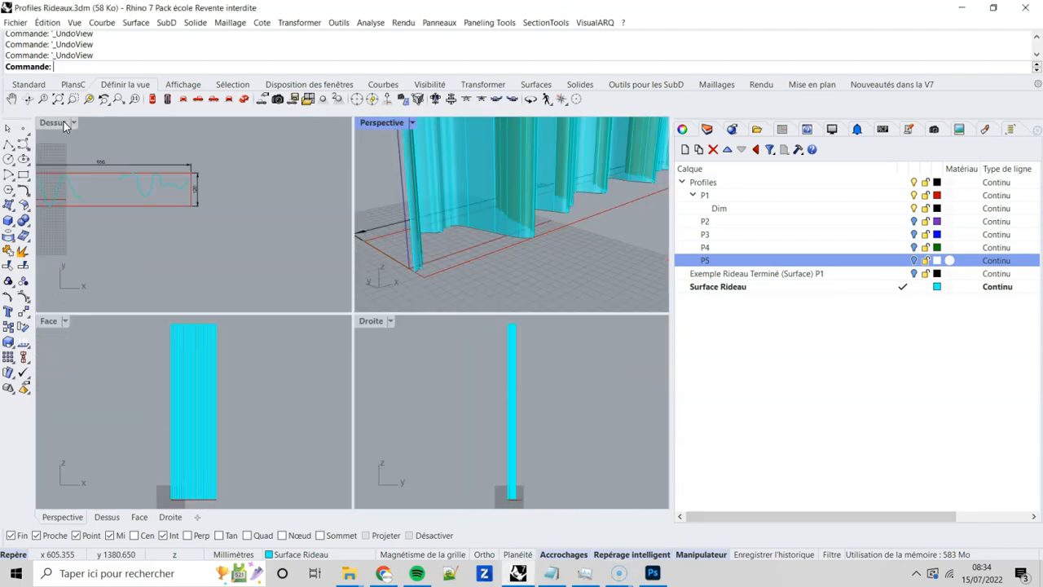
double_click(64, 122)
left_click(257, 220)
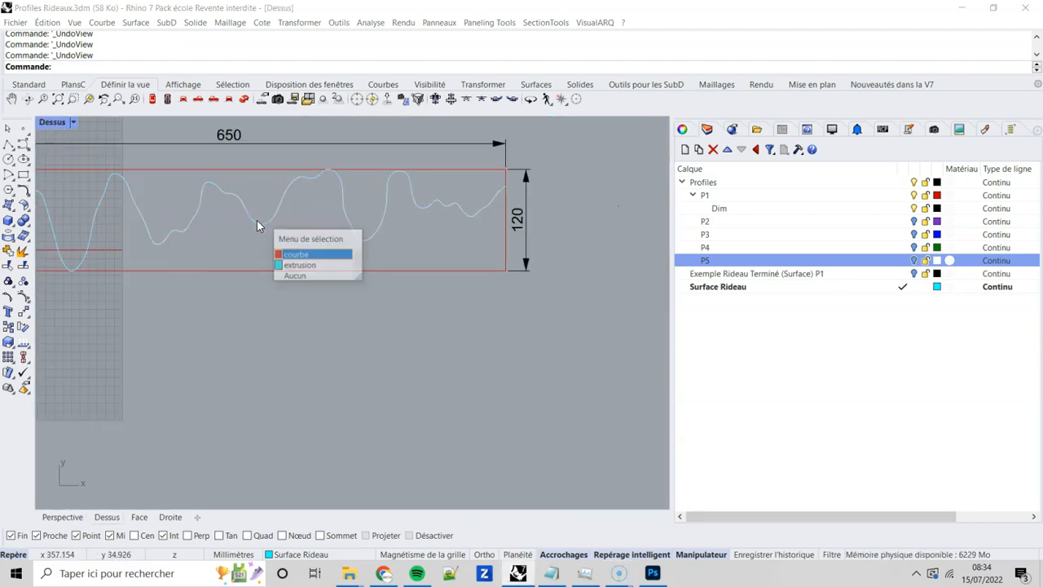
left_click(322, 264)
right_click_drag(461, 287, 383, 300)
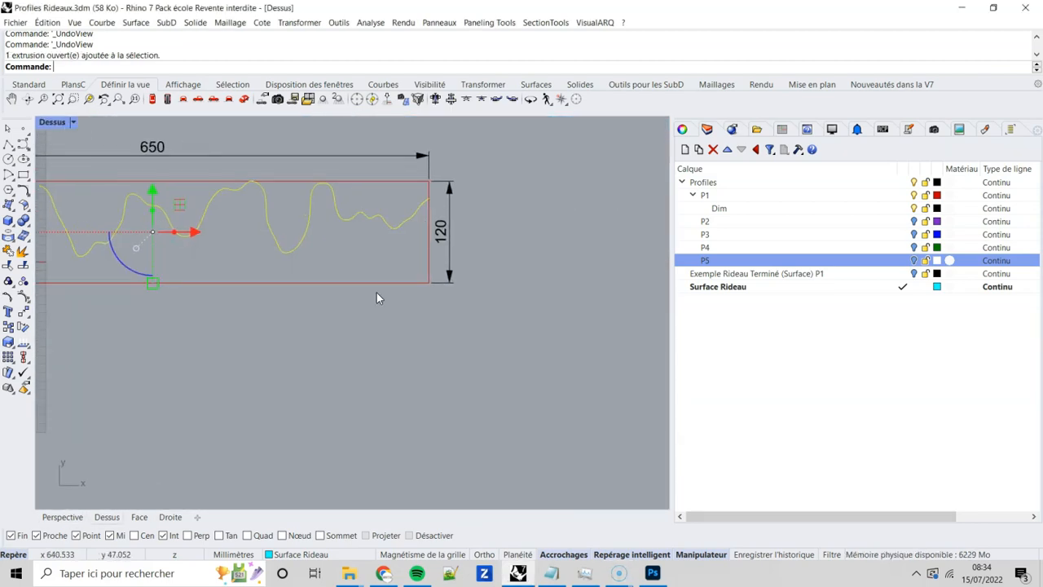
left_click(301, 22)
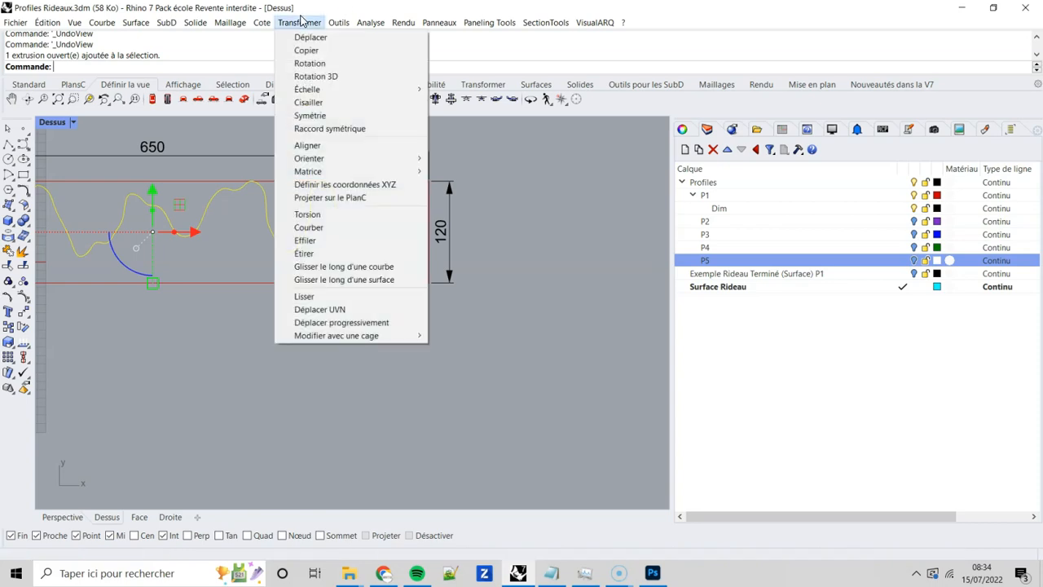
left_click(332, 114)
scroll(415, 163, "up", 3)
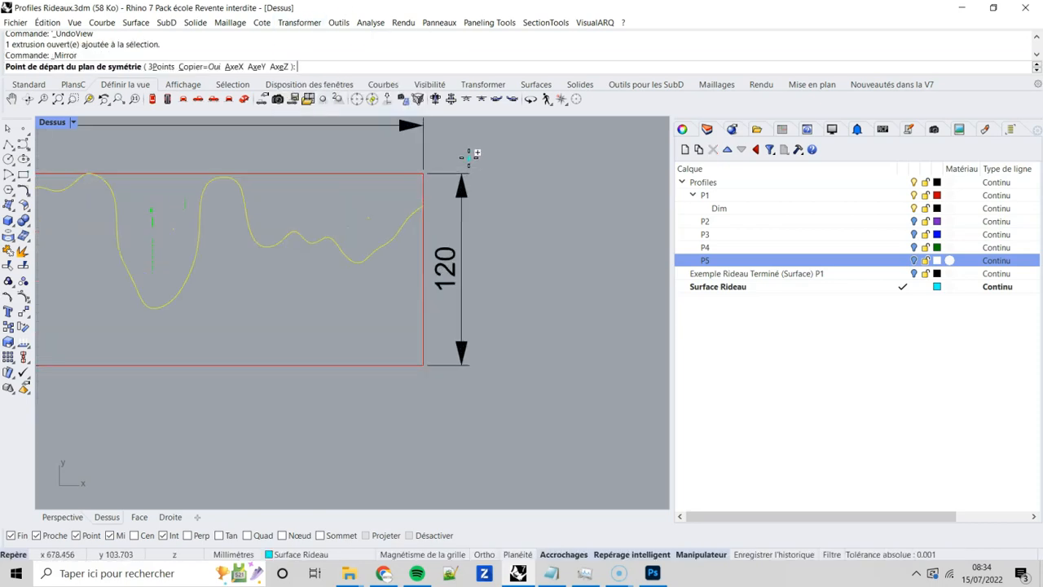
left_click(423, 173)
left_click(447, 348)
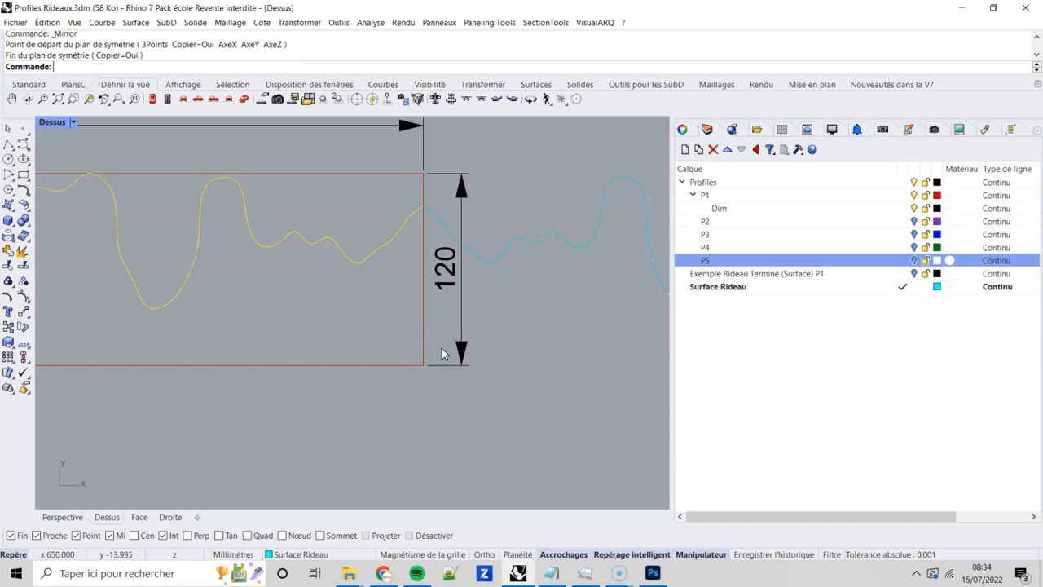
Move the mirrored curtain copy toward the original so their adjoining ends overlap inside the rectangle
right_click_drag(516, 281, 420, 272)
left_click(498, 244)
scroll(526, 274, "down", 12)
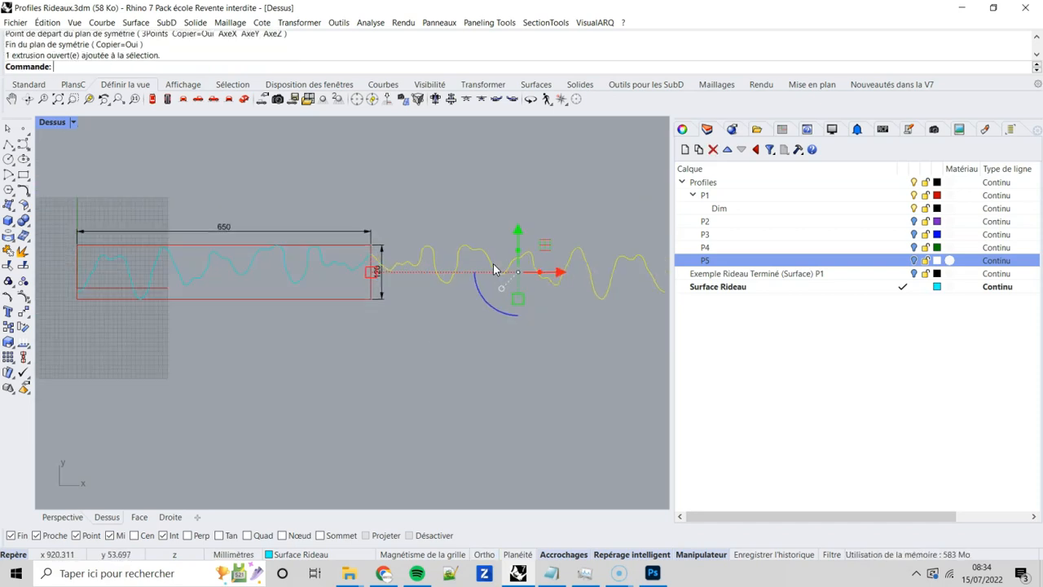
scroll(494, 267, "up", 4)
left_click_drag(550, 250, 502, 242)
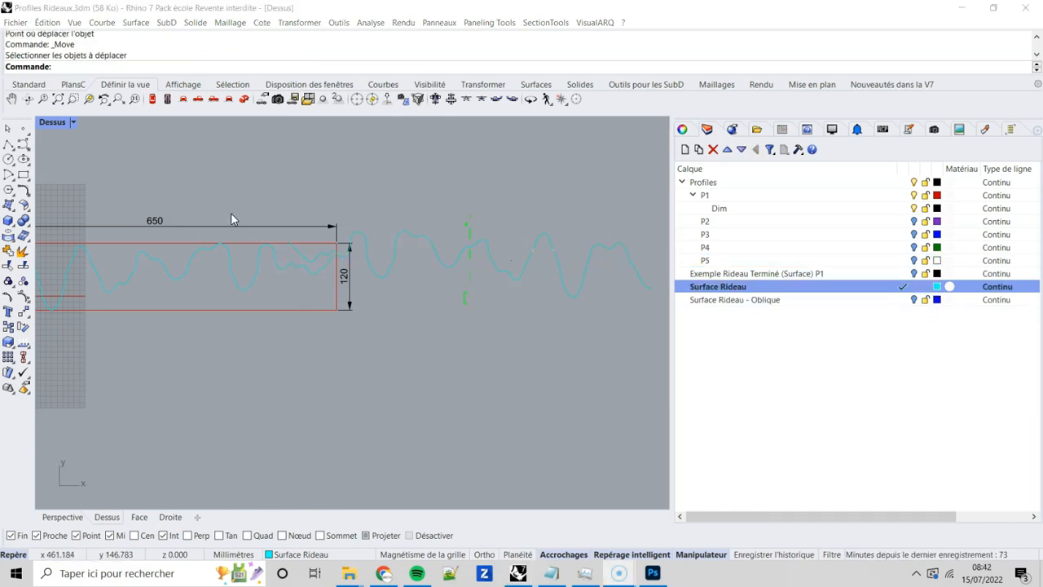
Return to the perspective view, make Surface Rideau - Oblique the current layer, and hide the Surface Rideau layer
double_click(56, 126)
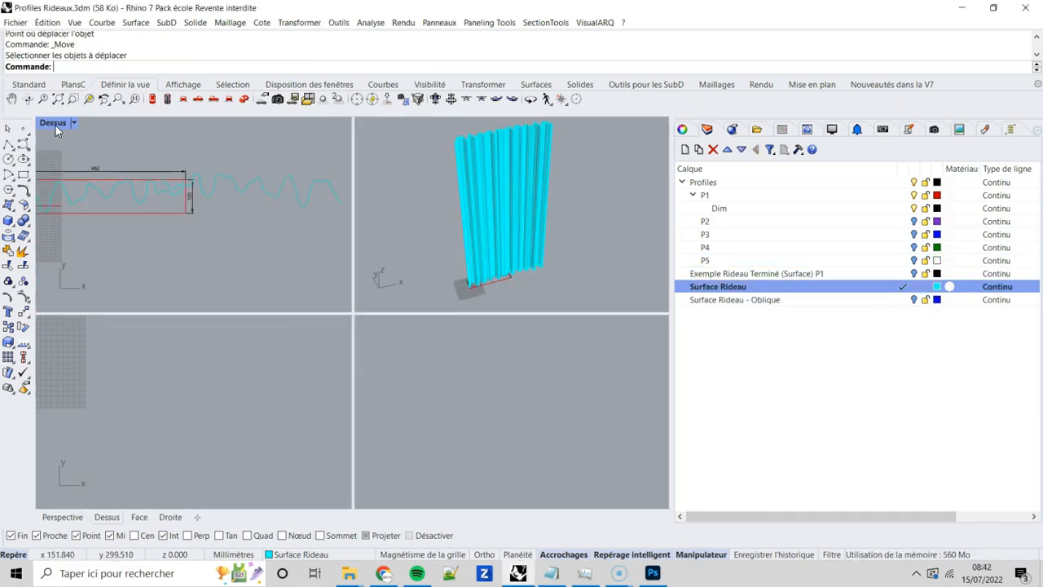
double_click(377, 126)
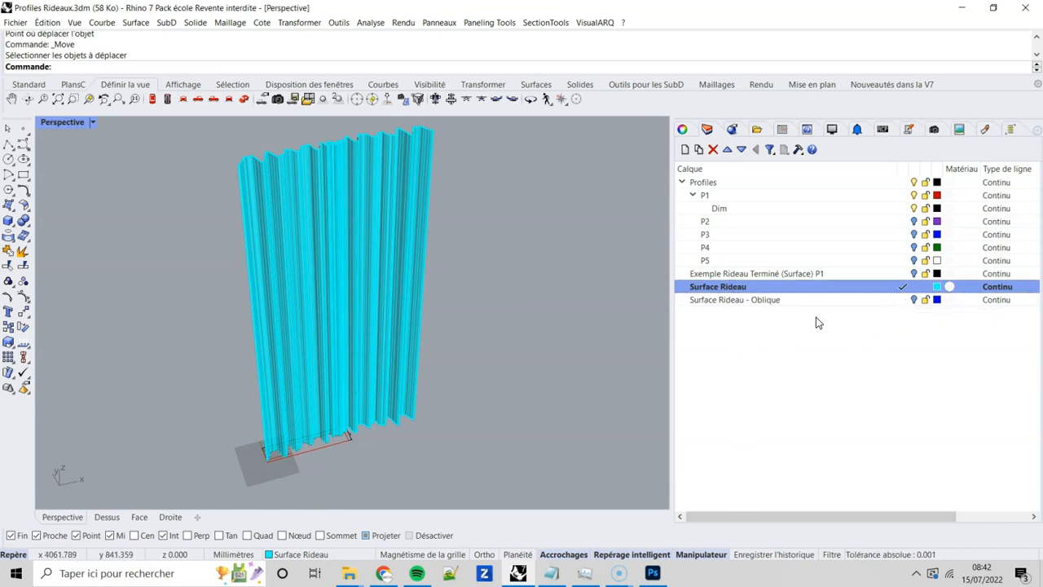
left_click(902, 299)
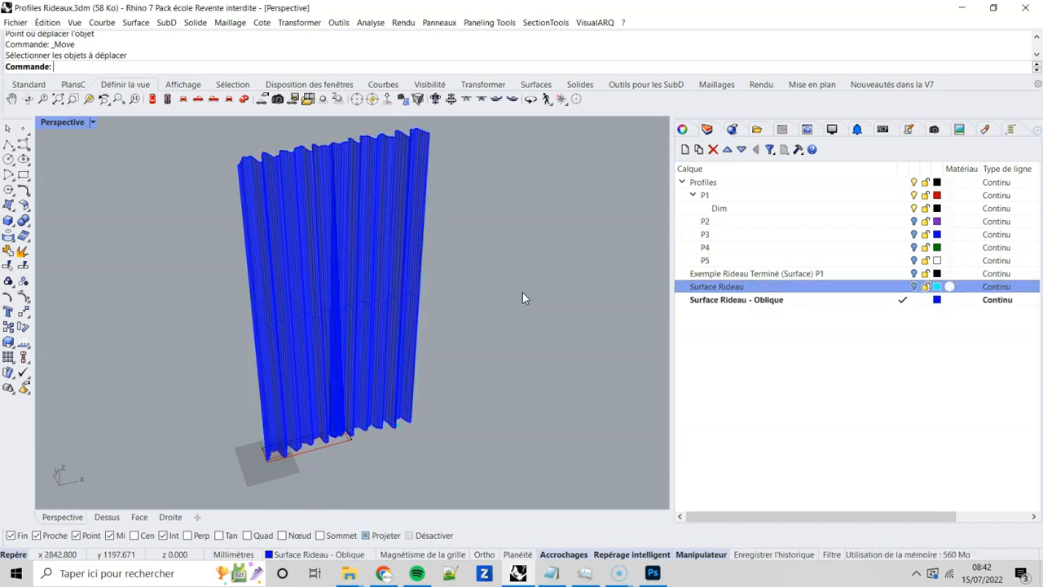